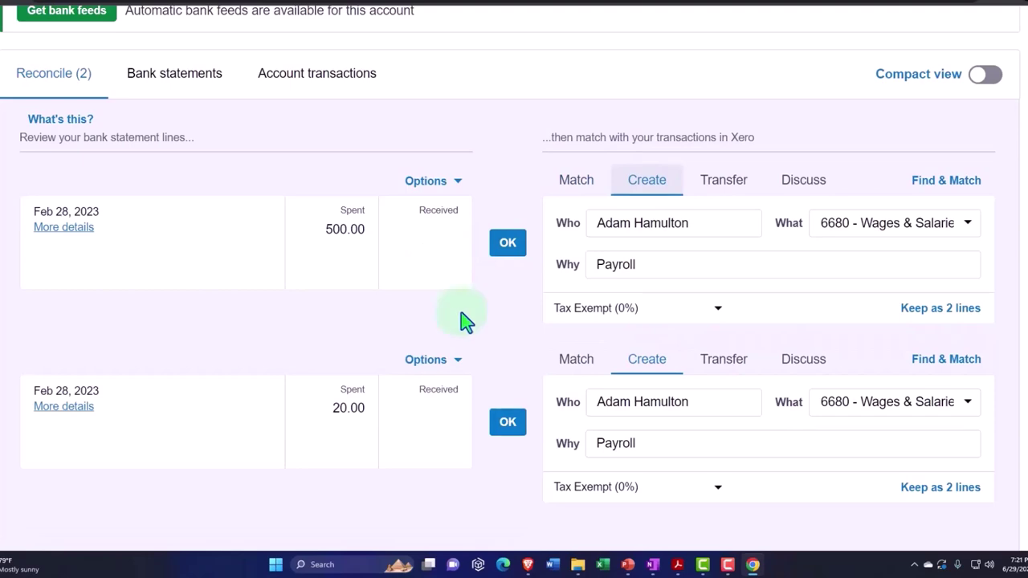
- Check the withdrawal and bank service charges in Bank Stmt Feb.pdf and return to the Xero reconciliation page
{"action": "mouse_move", "coordinate": [685, 569]}
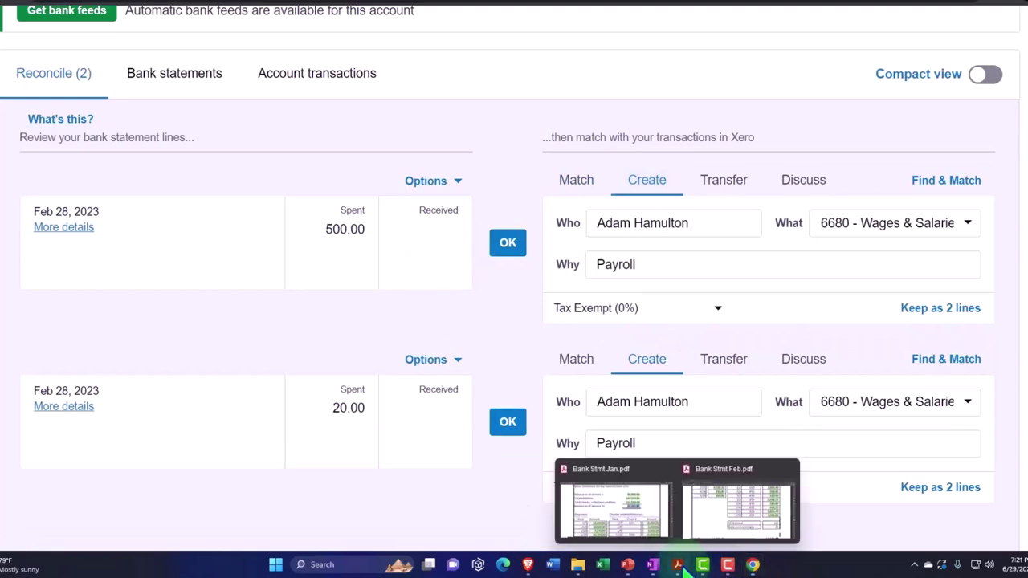
{"action": "left_click", "coordinate": [717, 528]}
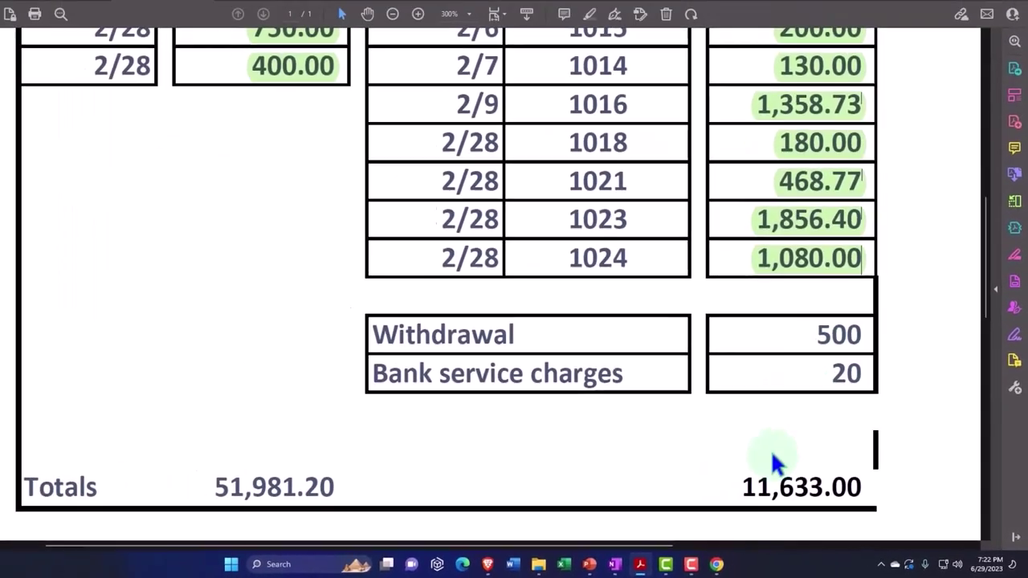
{"action": "mouse_move", "coordinate": [568, 561]}
{"action": "left_click", "coordinate": [739, 566]}
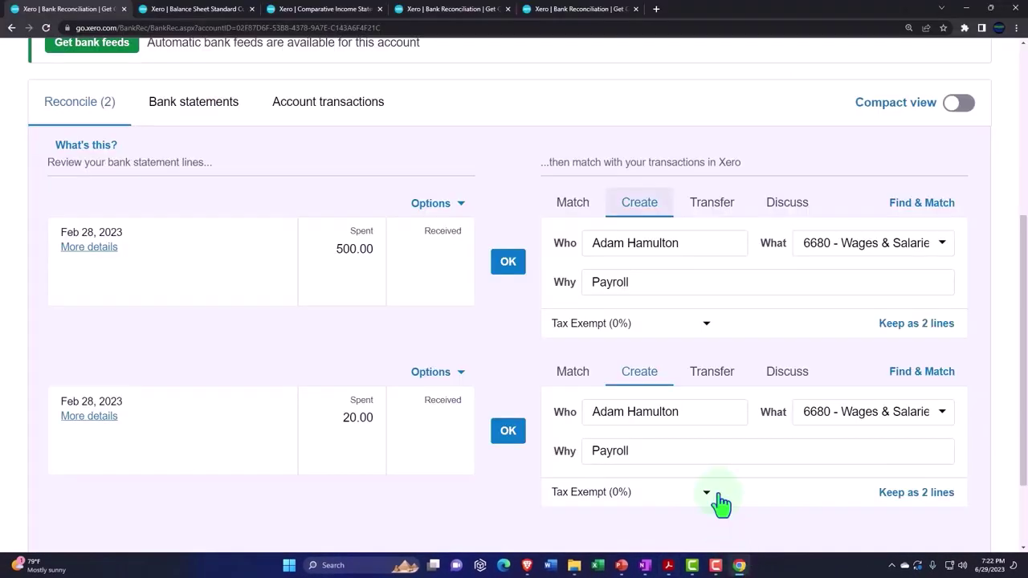
- Set the payee of the 500.00 statement line to Owner
{"action": "left_click_drag", "start_coordinate": [687, 244], "coordinate": [577, 244]}
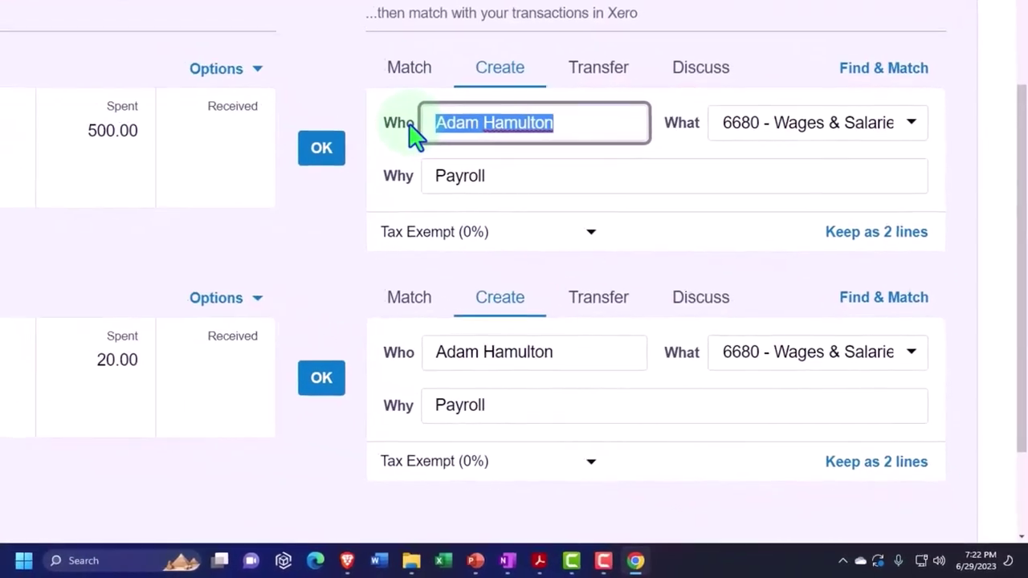
{"action": "type", "text": "Ow"}
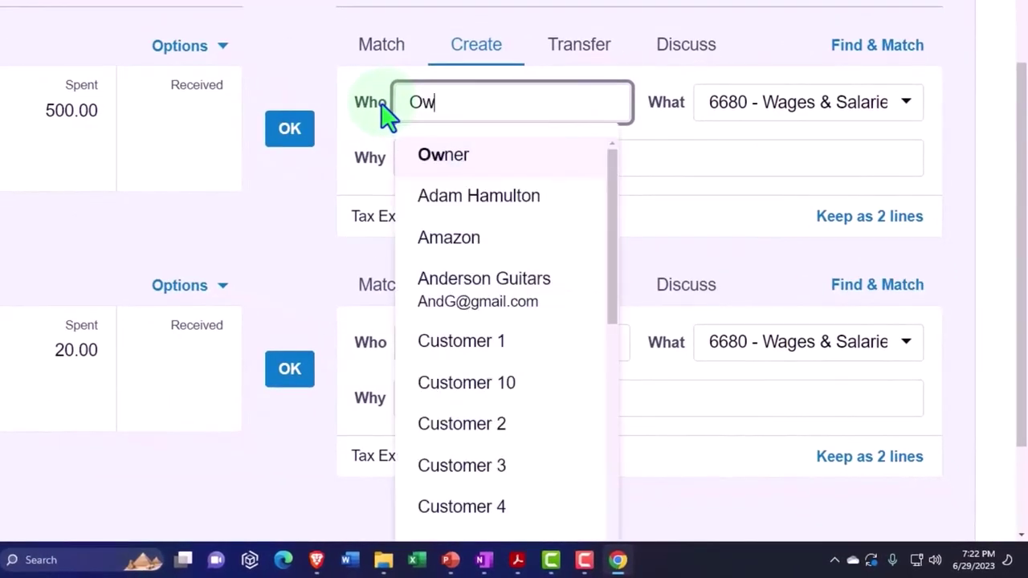
{"action": "left_click", "coordinate": [431, 155]}
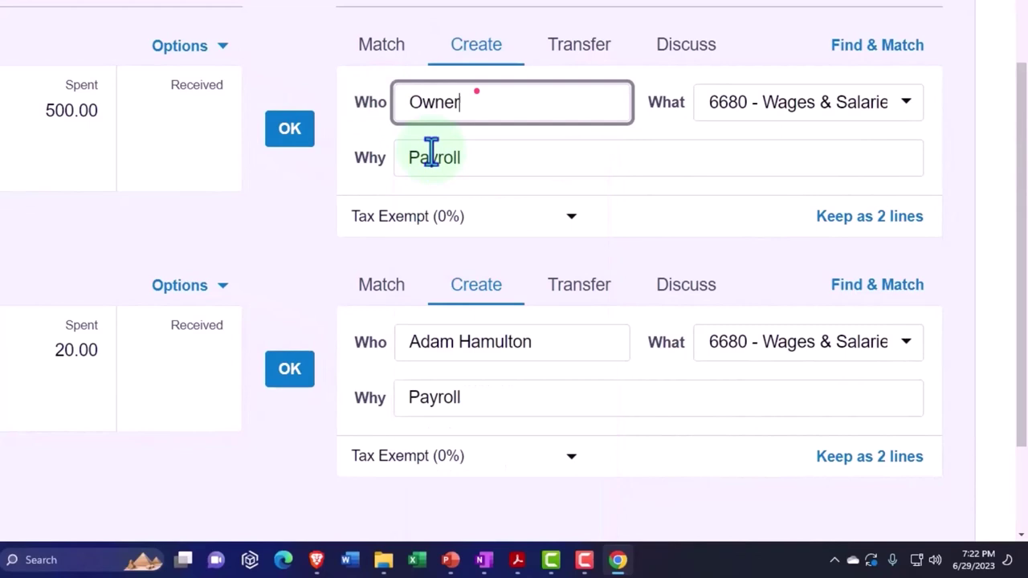
{"action": "key", "text": "Tab"}
- Assign the 500.00 line to the equity account 3120 - Owner's Capital: Owner's Draw
{"action": "left_click", "coordinate": [907, 104]}
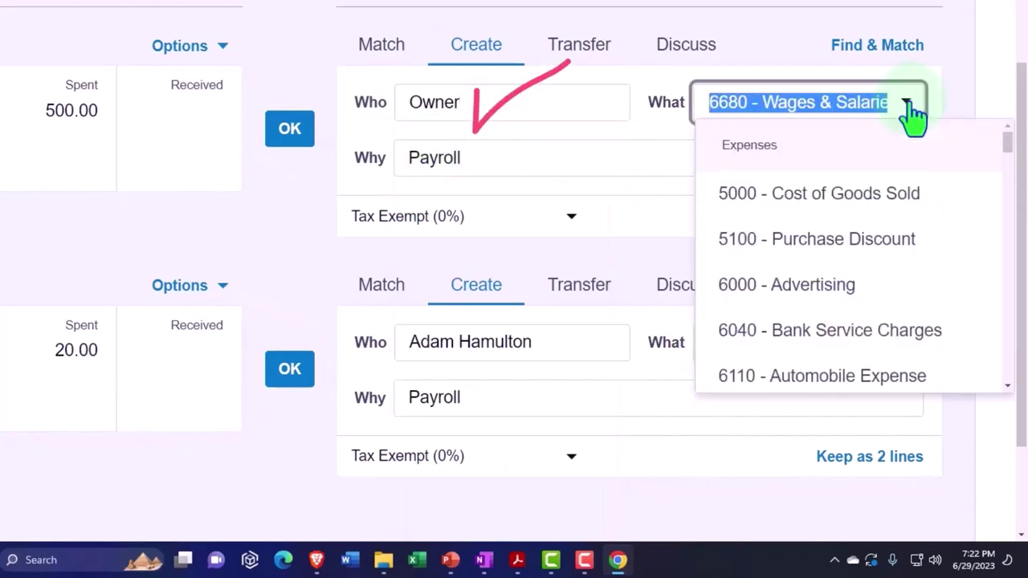
{"action": "scroll", "coordinate": [906, 229], "scroll_direction": "down", "scroll_amount": 1}
{"action": "scroll", "coordinate": [906, 229], "scroll_direction": "down", "scroll_amount": 5}
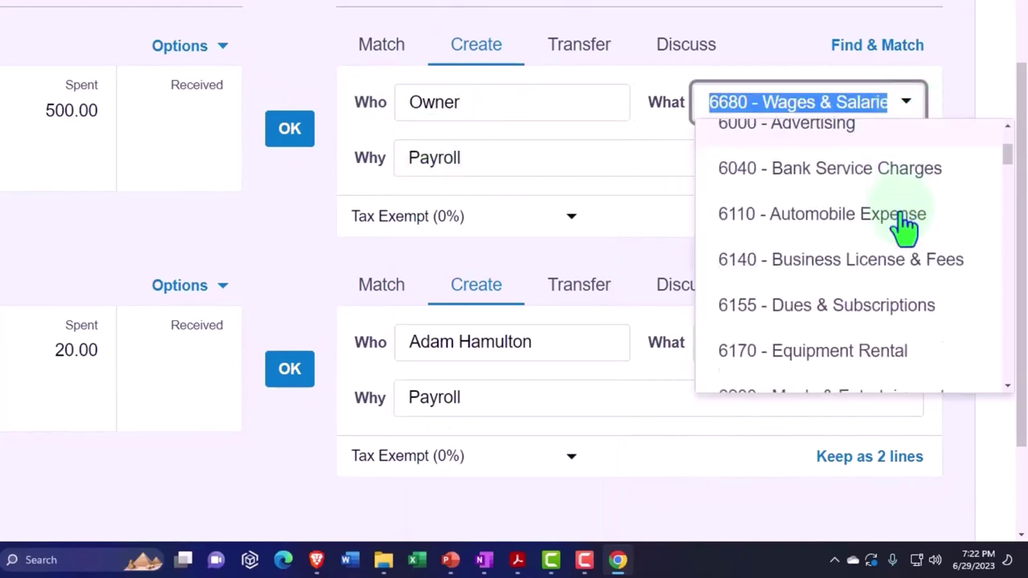
{"action": "scroll", "coordinate": [905, 229], "scroll_direction": "down", "scroll_amount": 5}
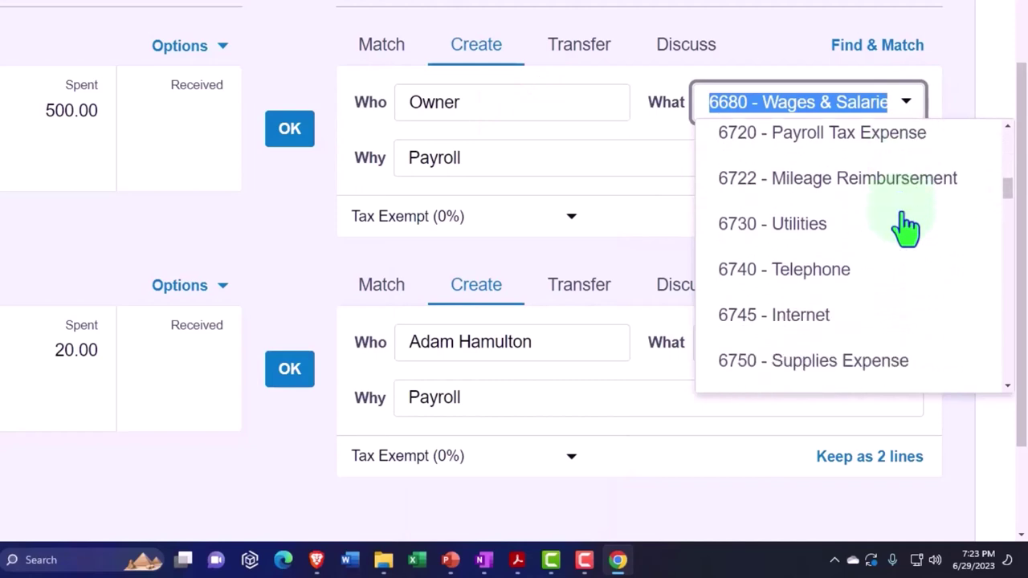
{"action": "scroll", "coordinate": [906, 229], "scroll_direction": "down", "scroll_amount": 3}
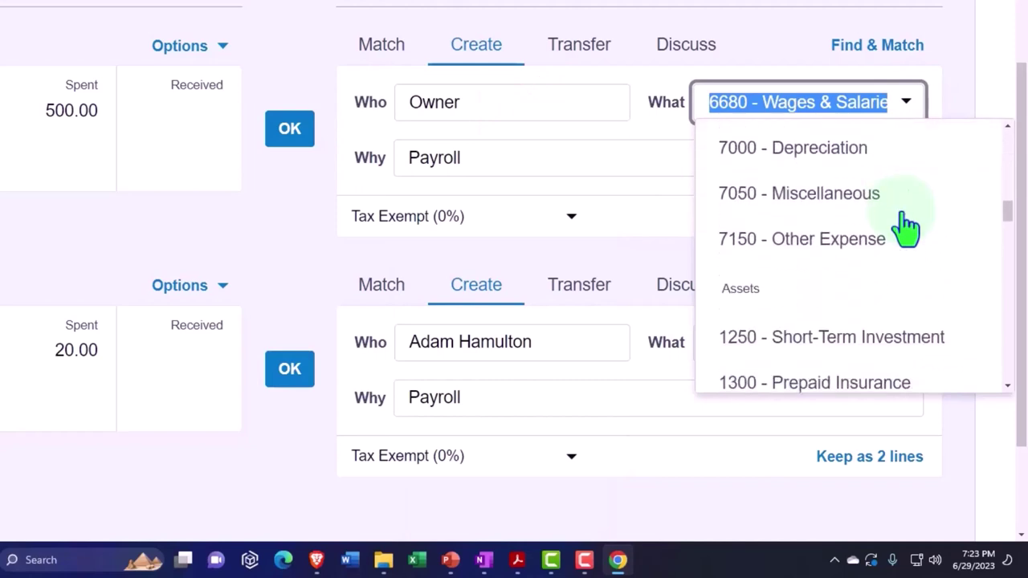
{"action": "scroll", "coordinate": [905, 229], "scroll_direction": "down", "scroll_amount": 3}
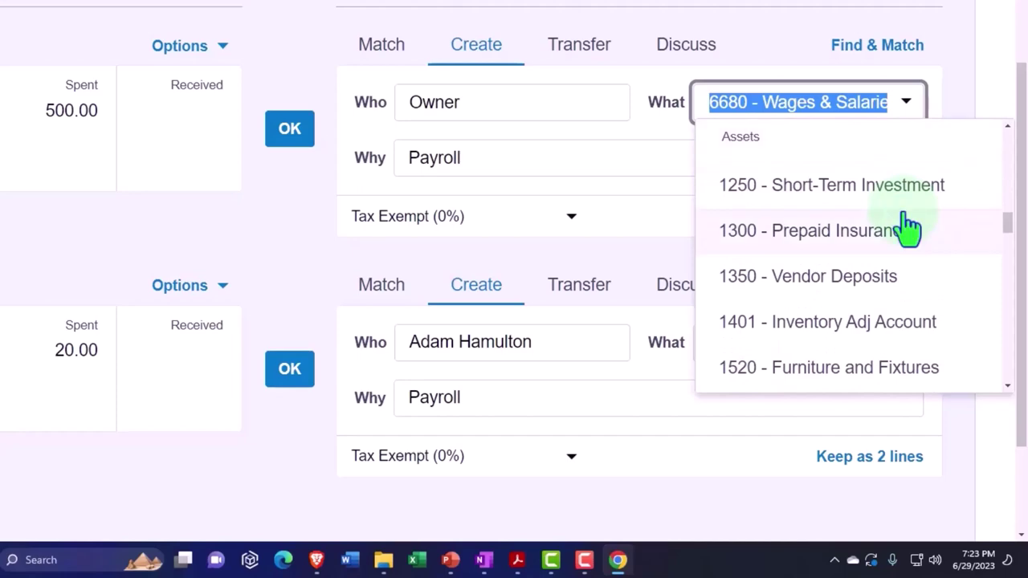
{"action": "scroll", "coordinate": [905, 229], "scroll_direction": "down", "scroll_amount": 2}
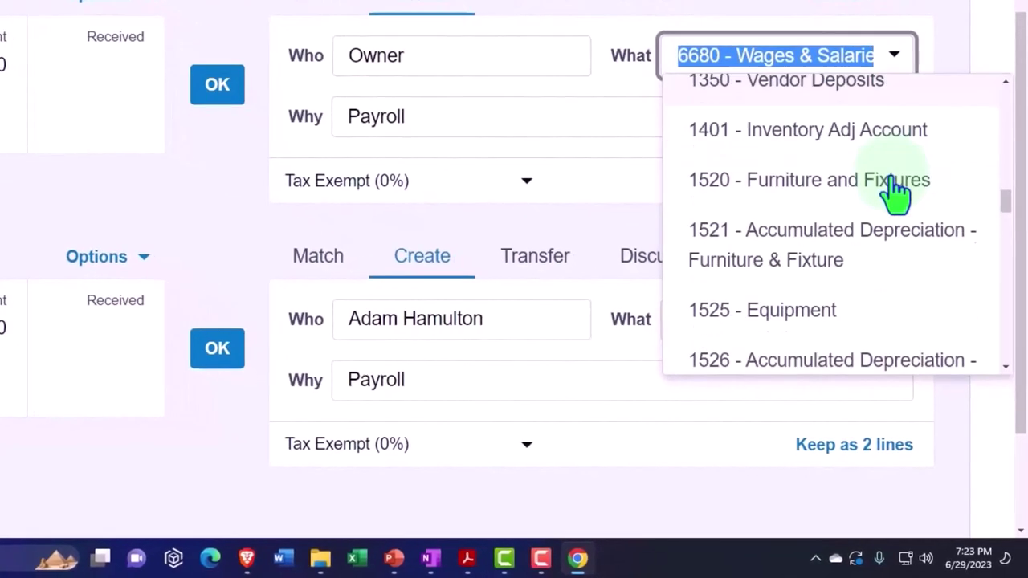
{"action": "scroll", "coordinate": [896, 193], "scroll_direction": "down", "scroll_amount": 1}
{"action": "scroll", "coordinate": [895, 193], "scroll_direction": "down", "scroll_amount": 2}
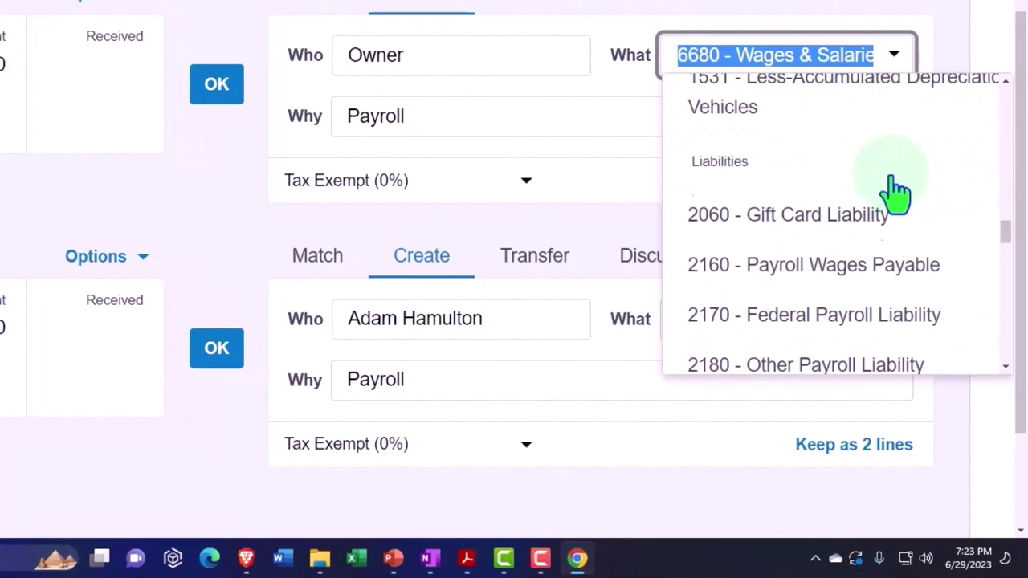
{"action": "scroll", "coordinate": [895, 191], "scroll_direction": "down", "scroll_amount": 6}
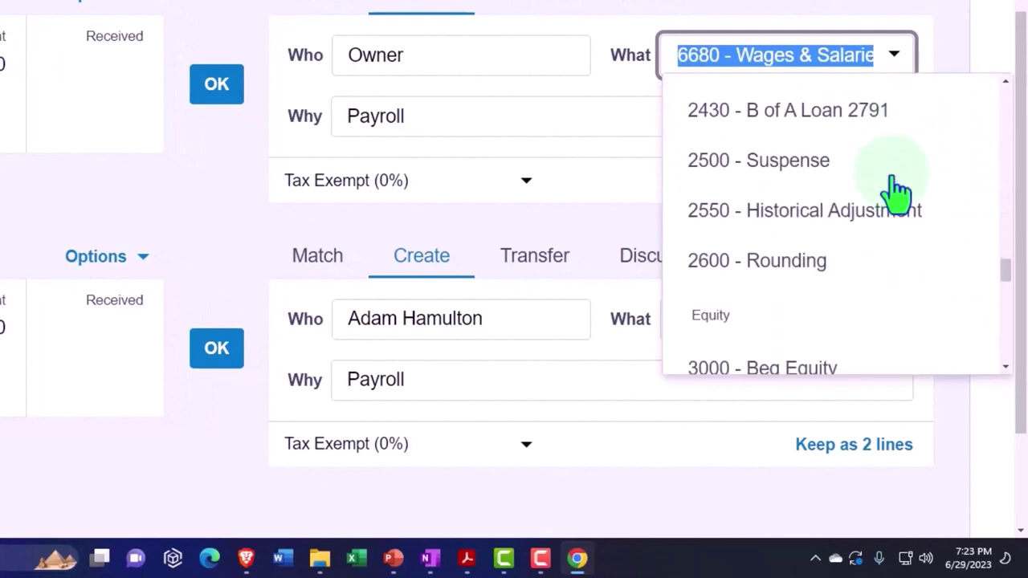
{"action": "scroll", "coordinate": [897, 191], "scroll_direction": "down", "scroll_amount": 3}
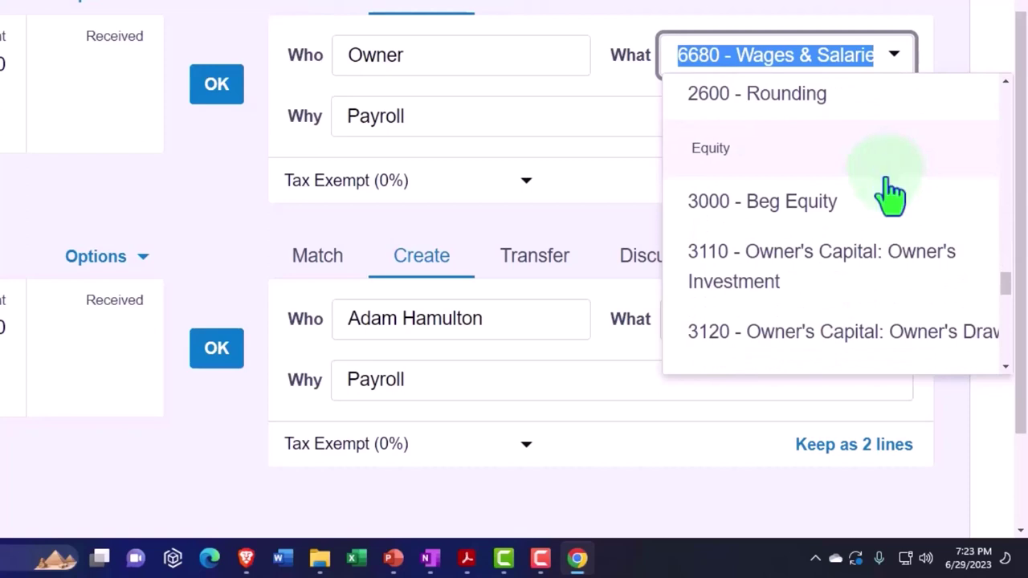
{"action": "scroll", "coordinate": [891, 215], "scroll_direction": "down", "scroll_amount": 1}
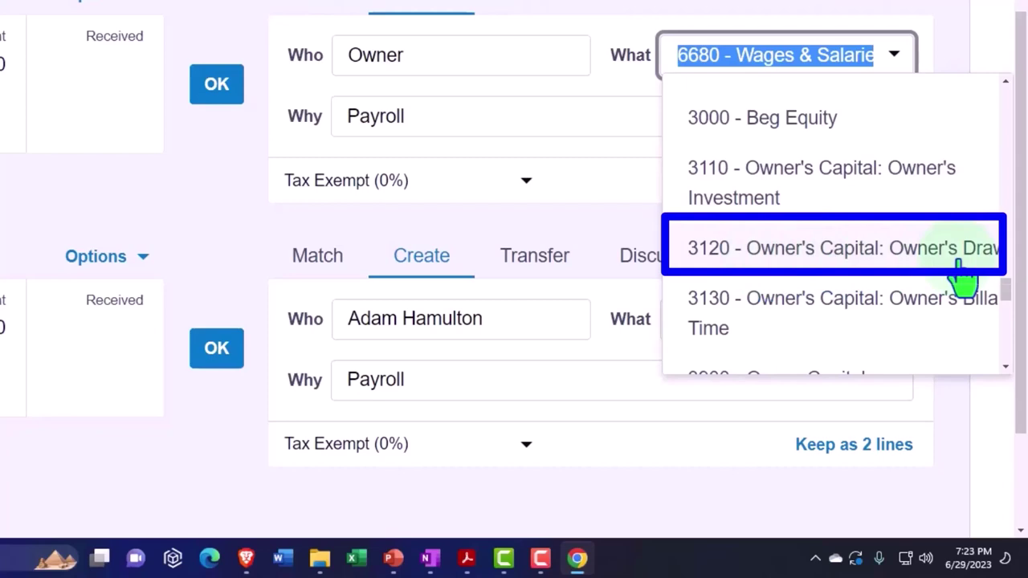
{"action": "left_click", "coordinate": [849, 253]}
- Replace the 500.00 line's description with Draw and open its full transaction details
{"action": "key", "text": "Tab"}
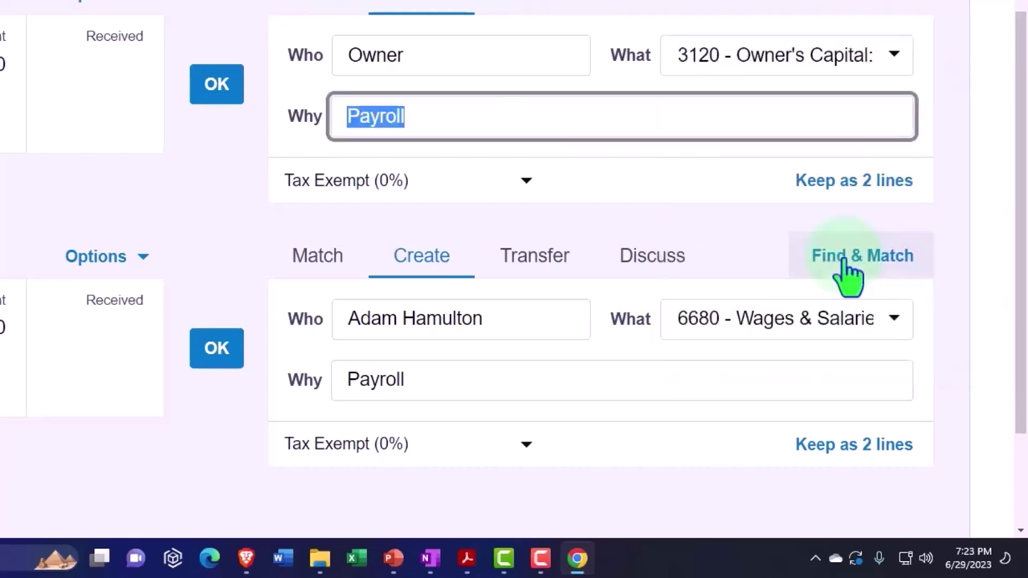
{"action": "key", "text": "BackSpace"}
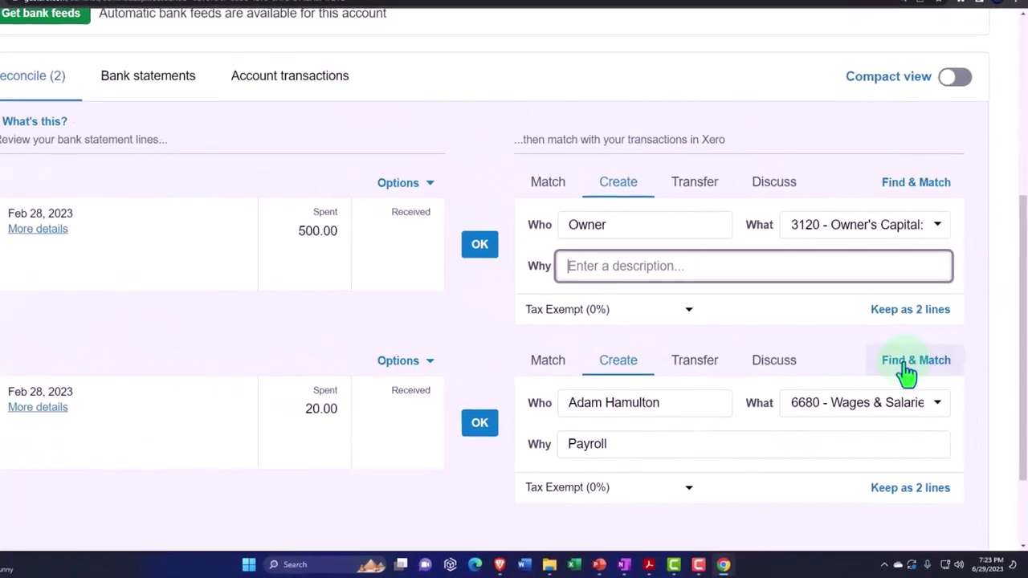
{"action": "type", "text": "Draw"}
{"action": "key", "text": "Tab"}
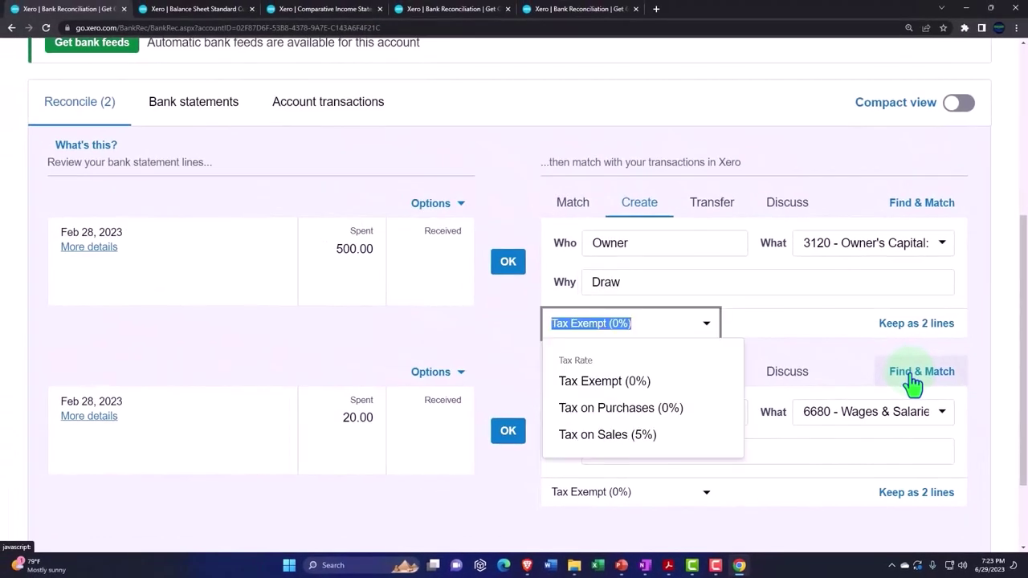
{"action": "key", "text": "Tab"}
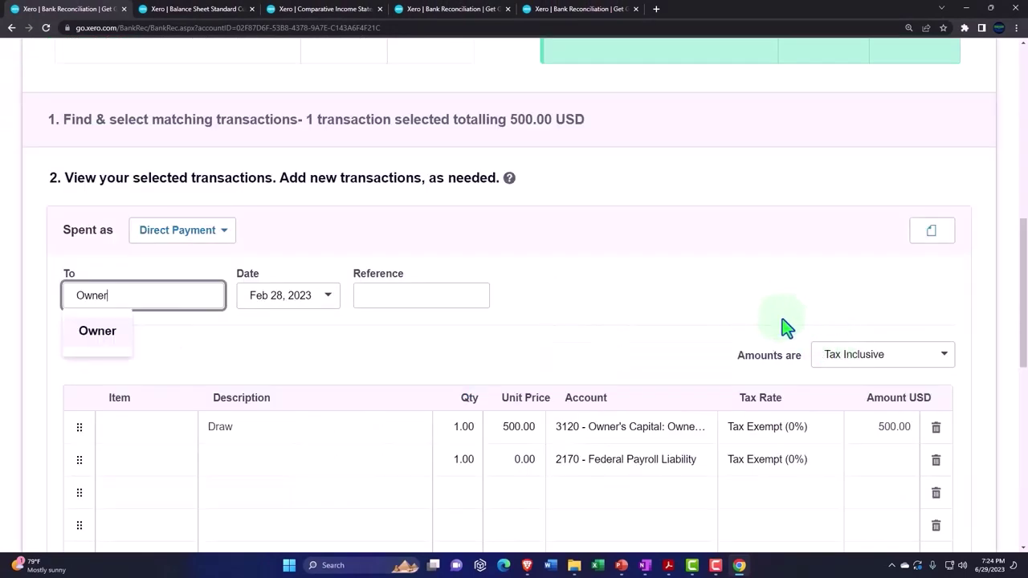
- Delete the 2170 - Federal Payroll Liability line from the direct payment to Owner and save the transaction
{"action": "left_click", "coordinate": [46, 275]}
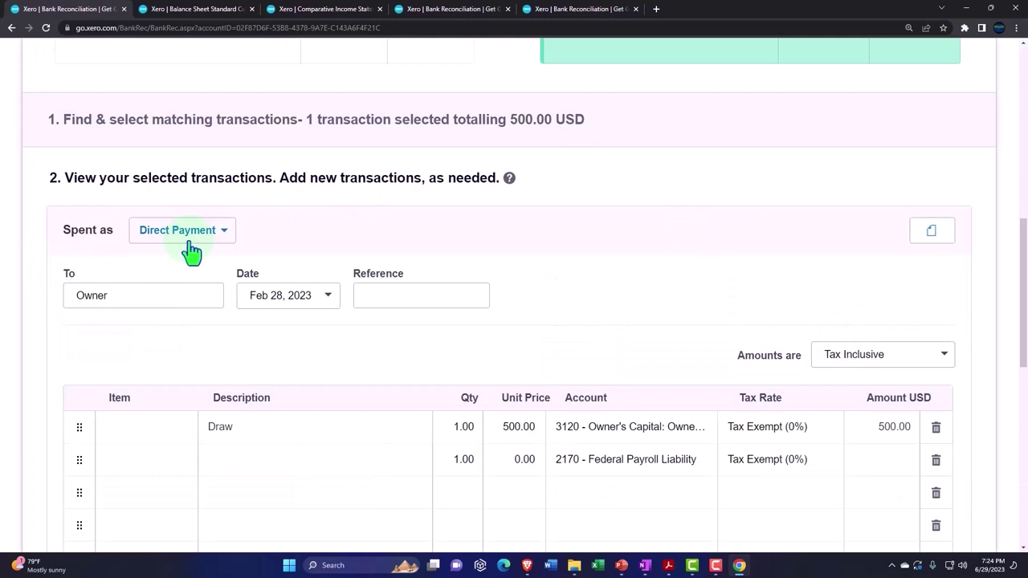
{"action": "left_click", "coordinate": [308, 307]}
{"action": "scroll", "coordinate": [309, 309], "scroll_direction": "down", "scroll_amount": 2}
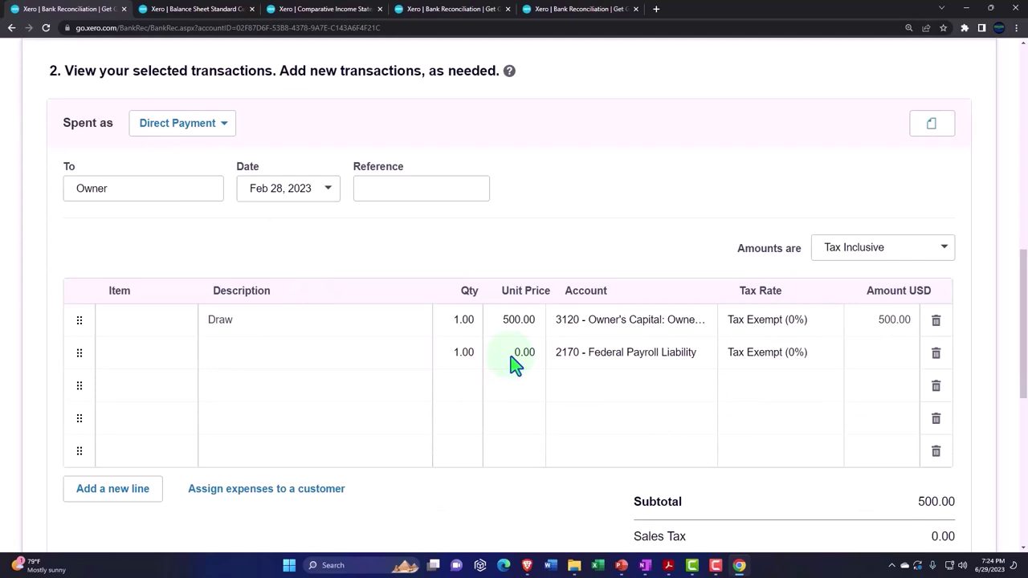
{"action": "left_click", "coordinate": [934, 355]}
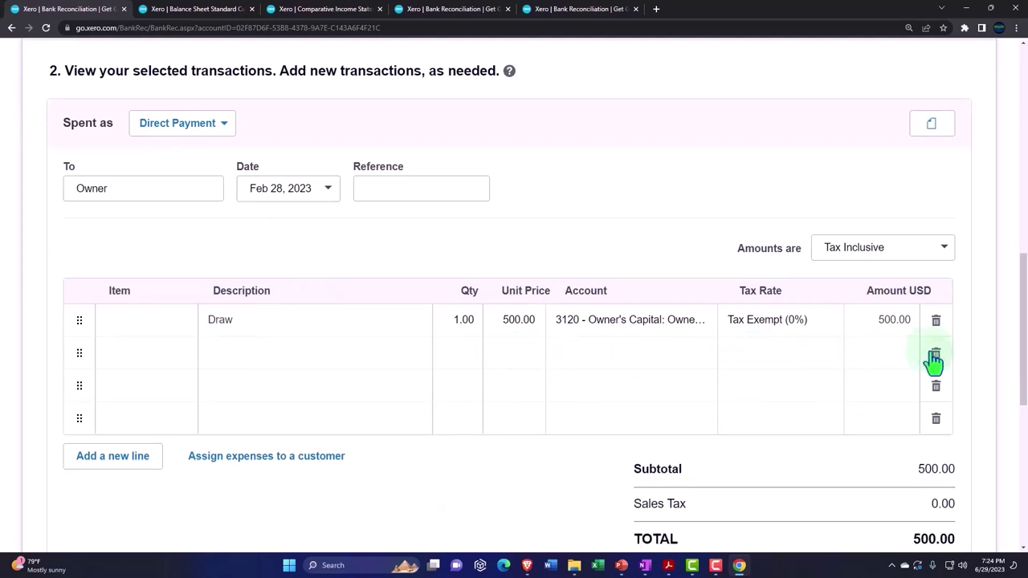
{"action": "scroll", "coordinate": [412, 339], "scroll_direction": "down", "scroll_amount": 2}
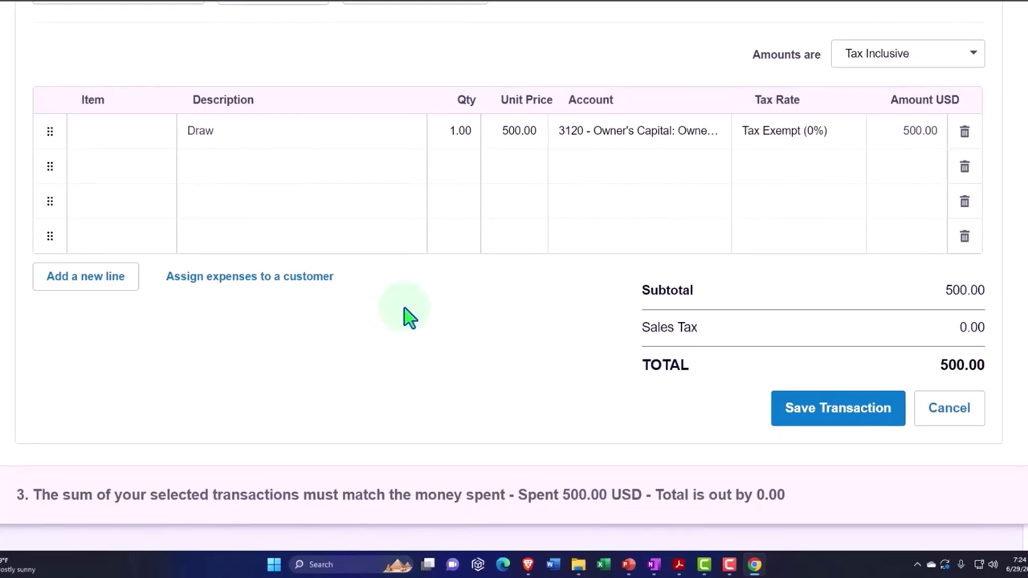
{"action": "left_click", "coordinate": [814, 411]}
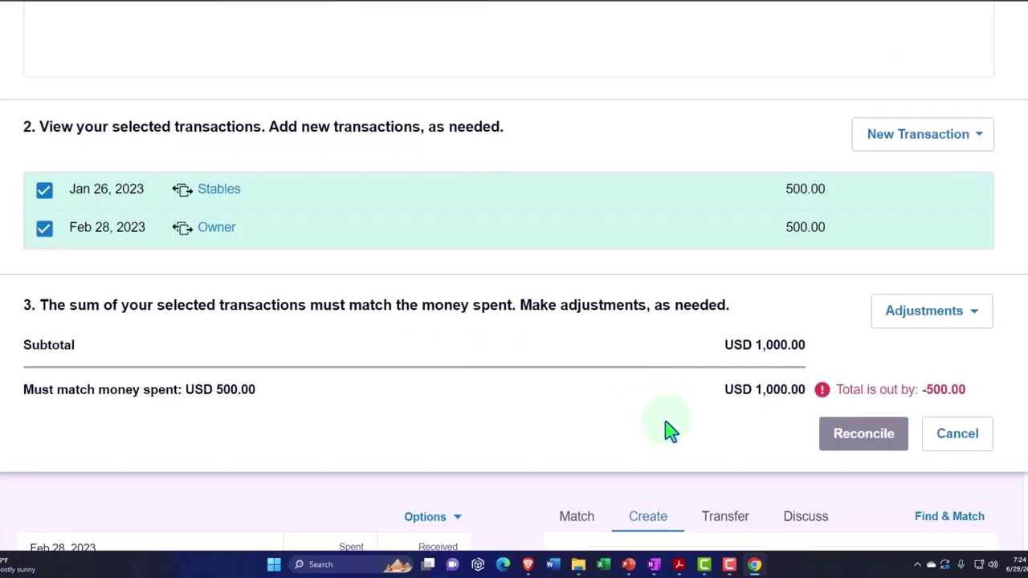
- Deselect the Jan 26, 2023 Stables transaction and reconcile the 500.00 line with the Feb 28, 2023 Owner payment
{"action": "scroll", "coordinate": [650, 433], "scroll_direction": "up", "scroll_amount": 1}
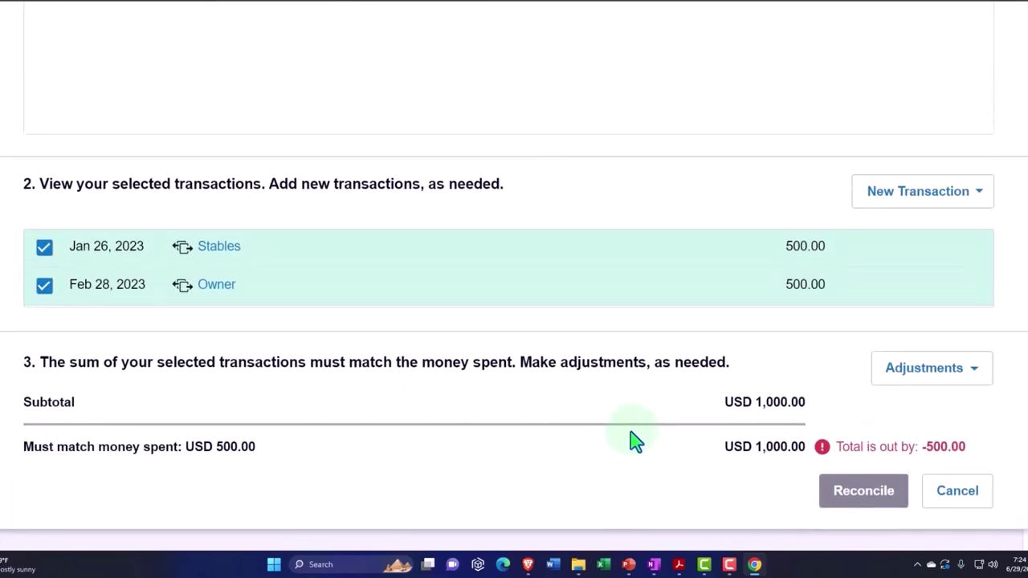
{"action": "scroll", "coordinate": [630, 445], "scroll_direction": "up", "scroll_amount": 1}
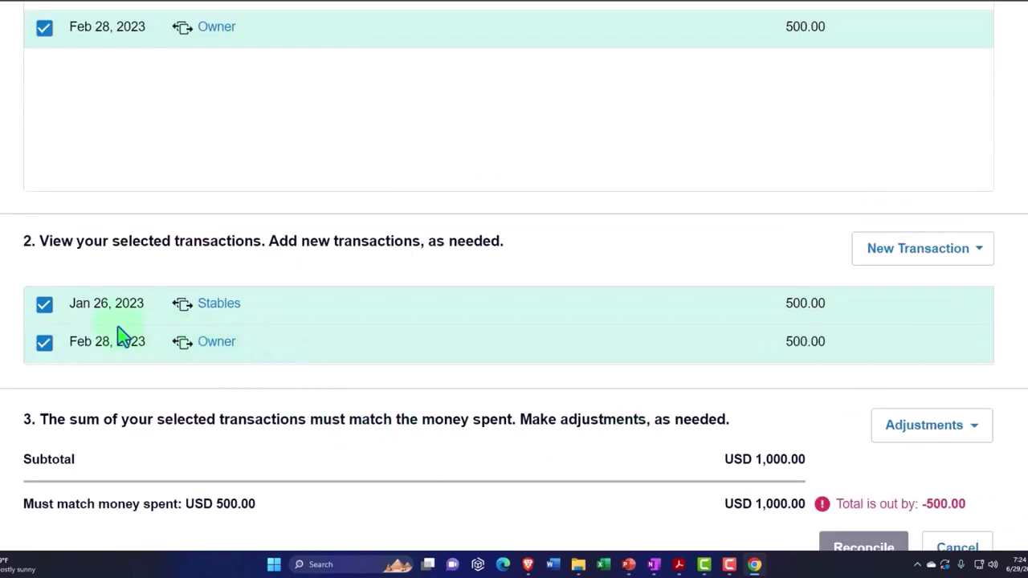
{"action": "left_click", "coordinate": [44, 307]}
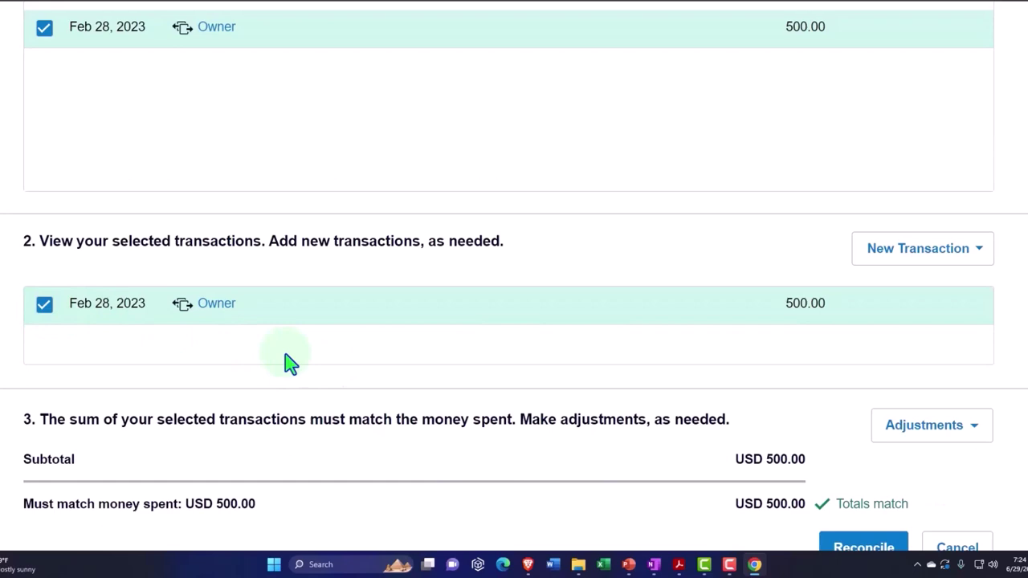
{"action": "scroll", "coordinate": [419, 389], "scroll_direction": "up", "scroll_amount": 2}
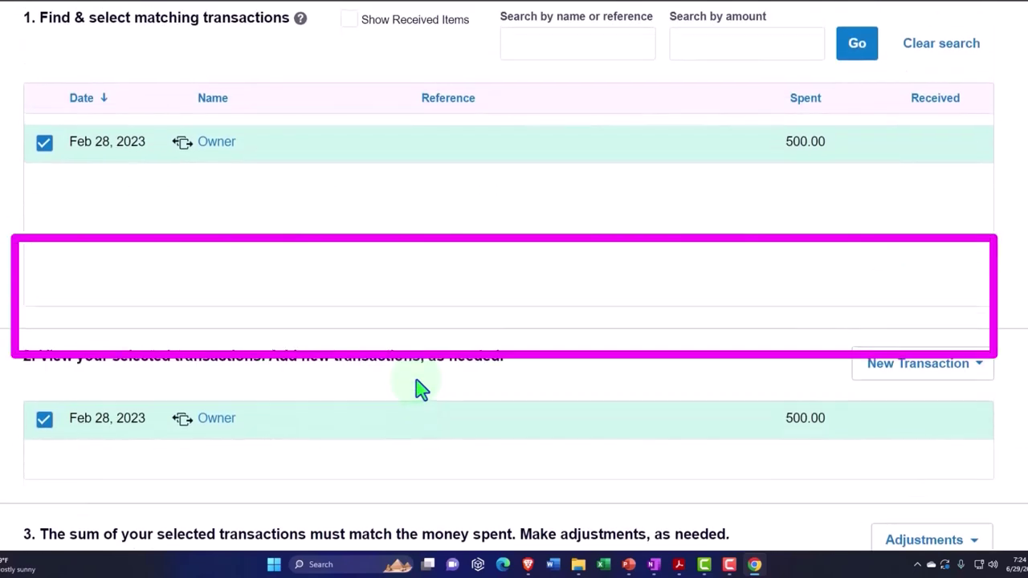
{"action": "scroll", "coordinate": [420, 389], "scroll_direction": "up", "scroll_amount": 3}
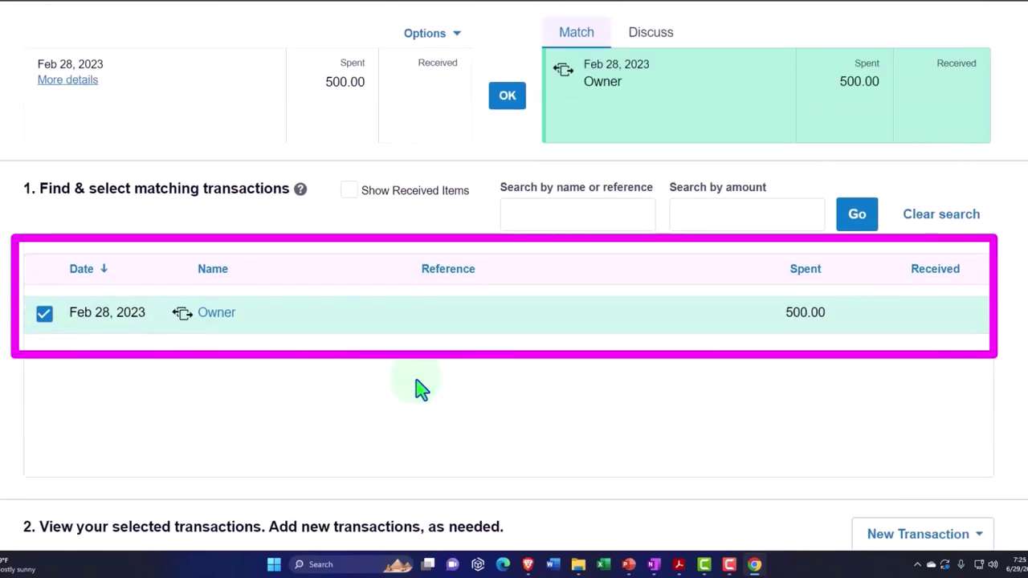
{"action": "scroll", "coordinate": [420, 389], "scroll_direction": "down", "scroll_amount": 7}
{"action": "left_click", "coordinate": [882, 440]}
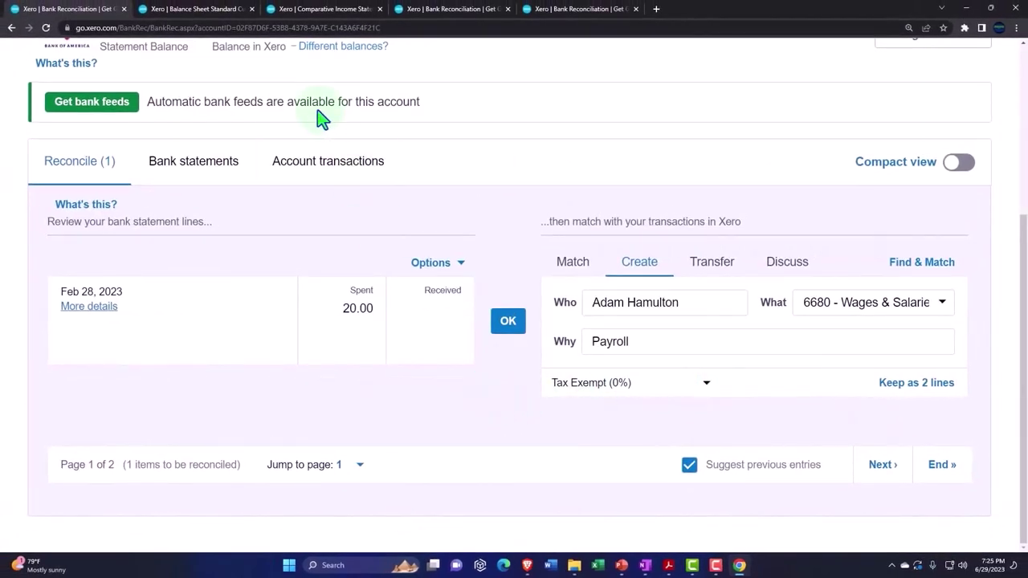
- Refresh the Balance Sheet report and open the transactions behind the Feb 28, 2023 balance of Checking 0415
{"action": "left_click", "coordinate": [207, 12]}
{"action": "scroll", "coordinate": [553, 305], "scroll_direction": "up", "scroll_amount": 3}
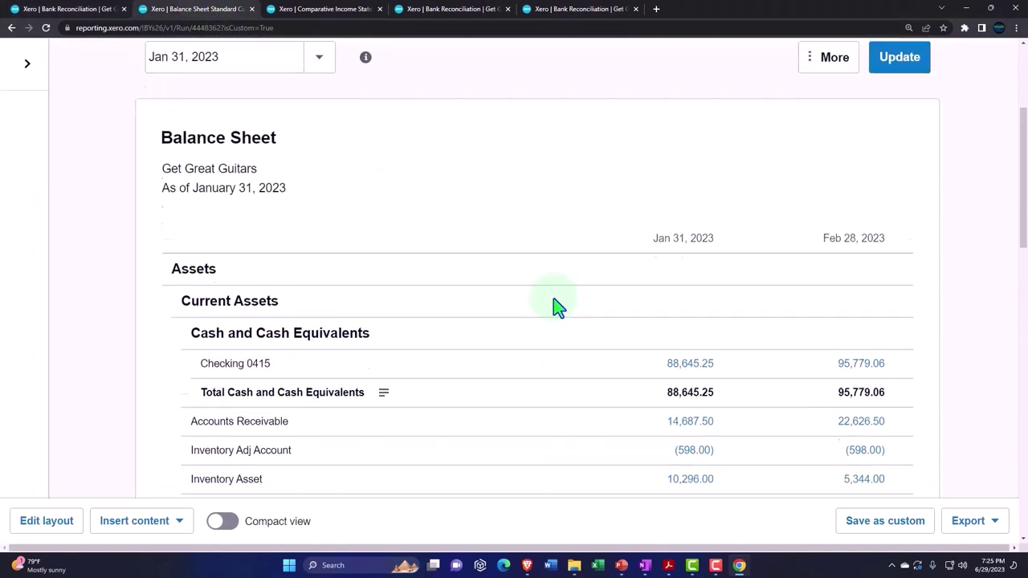
{"action": "left_click", "coordinate": [894, 172]}
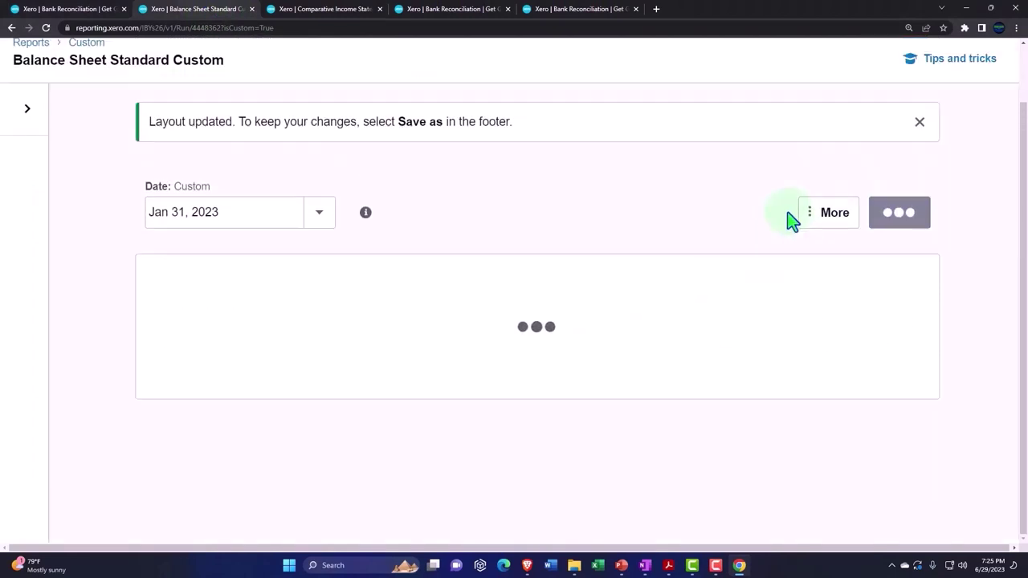
{"action": "scroll", "coordinate": [746, 240], "scroll_direction": "down", "scroll_amount": 3}
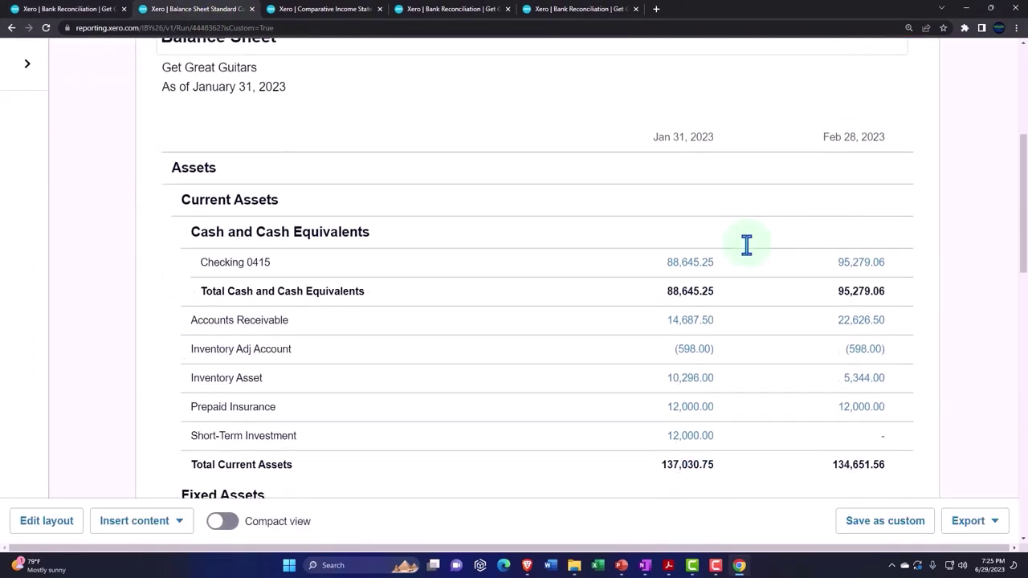
{"action": "left_click", "coordinate": [870, 265]}
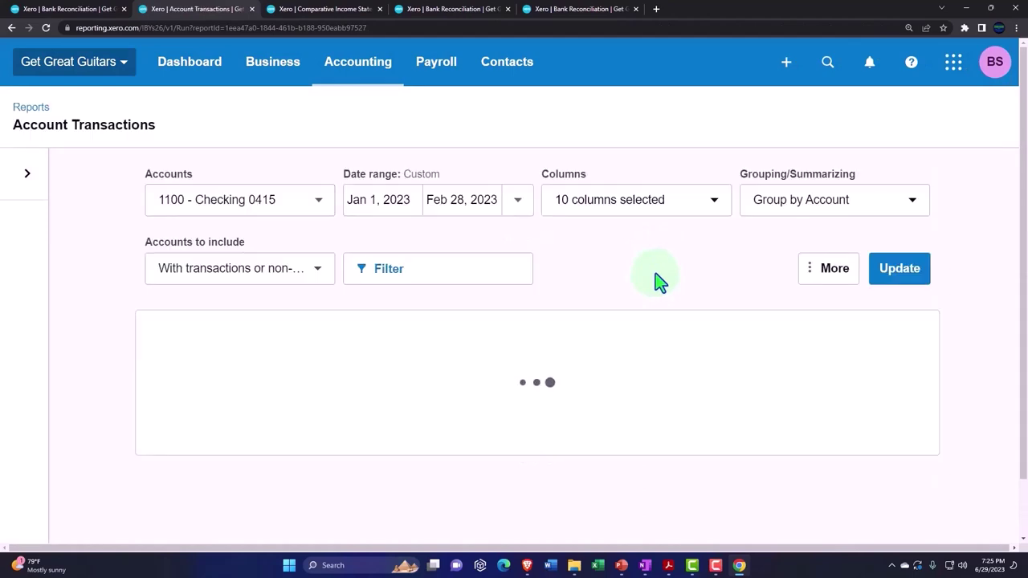
- Examine the Checking 0415 account transactions for the Feb 28, 2023 Owner payment of 500.00
{"action": "scroll", "coordinate": [655, 277], "scroll_direction": "down", "scroll_amount": 7}
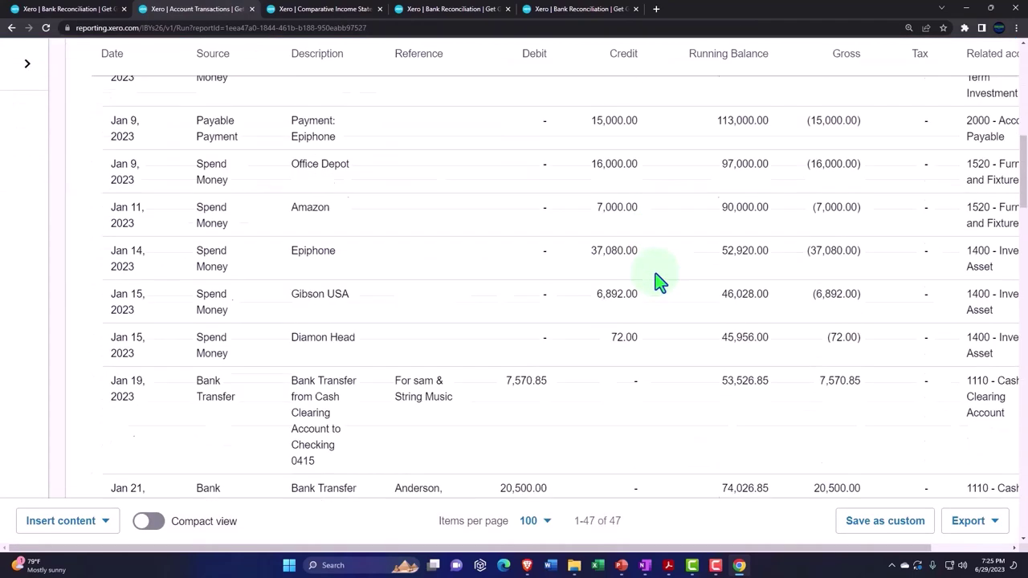
{"action": "scroll", "coordinate": [655, 277], "scroll_direction": "down", "scroll_amount": 15}
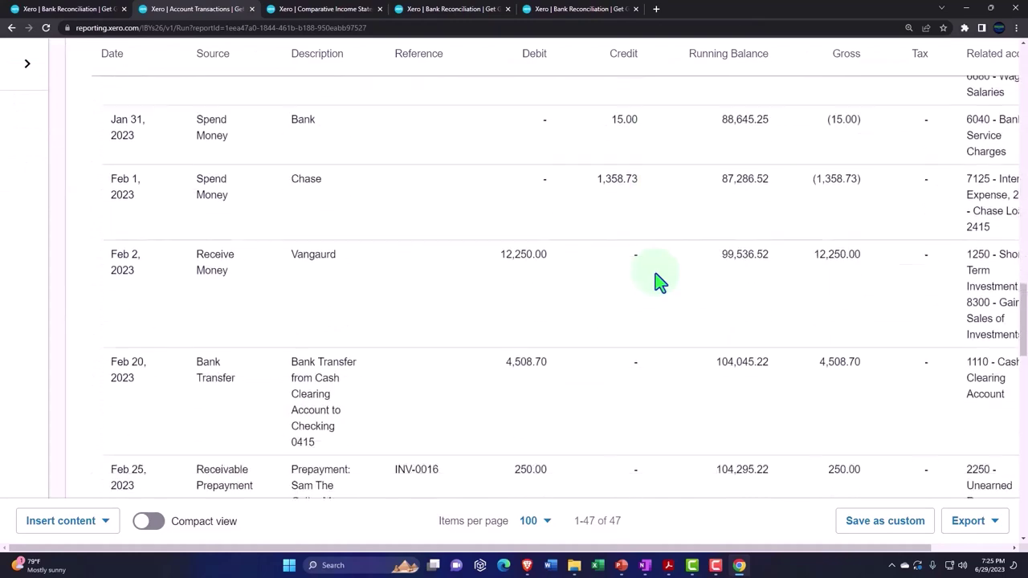
{"action": "scroll", "coordinate": [659, 281], "scroll_direction": "down", "scroll_amount": 15}
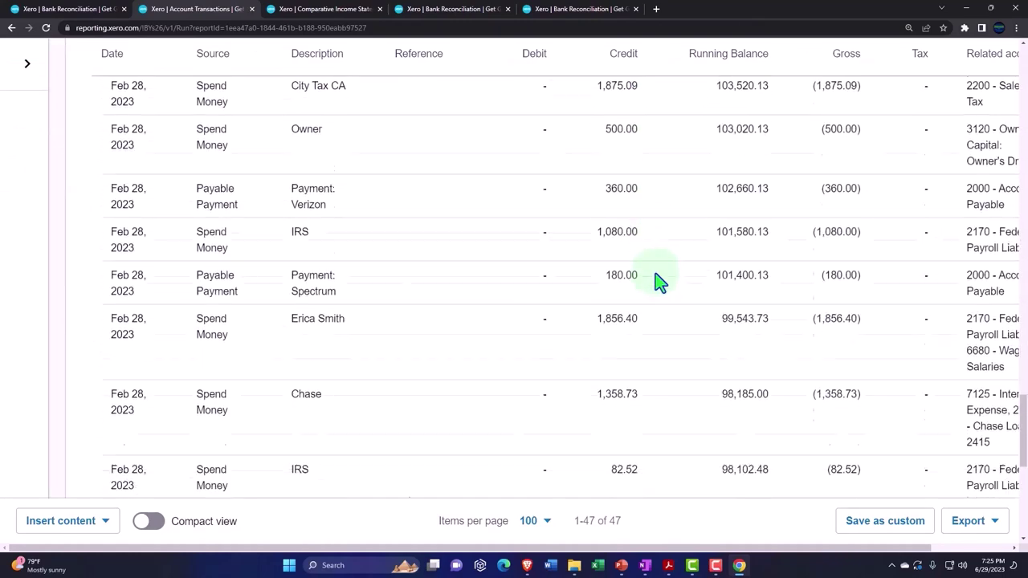
{"action": "scroll", "coordinate": [658, 281], "scroll_direction": "down", "scroll_amount": 10}
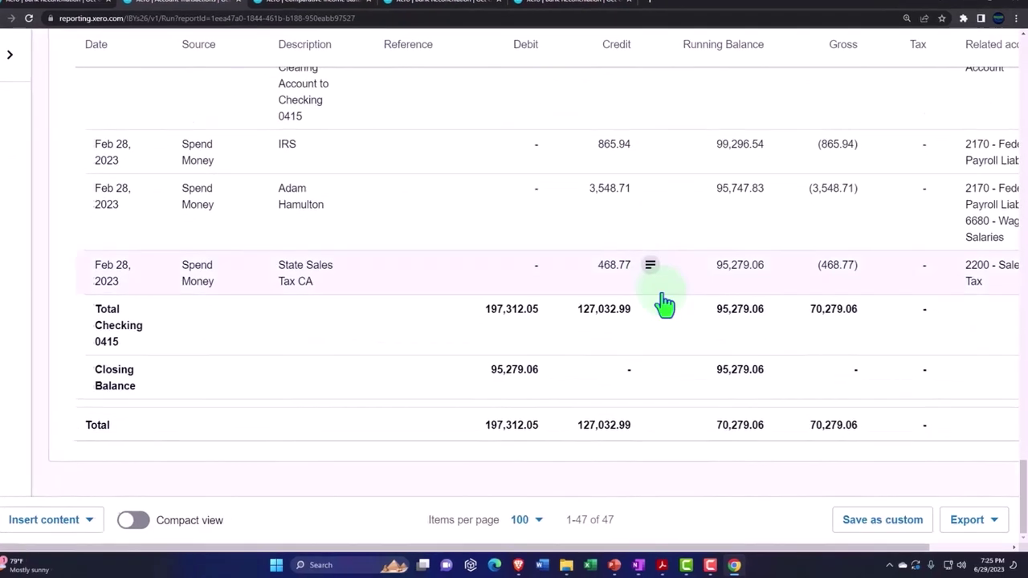
{"action": "scroll", "coordinate": [663, 318], "scroll_direction": "up", "scroll_amount": 1}
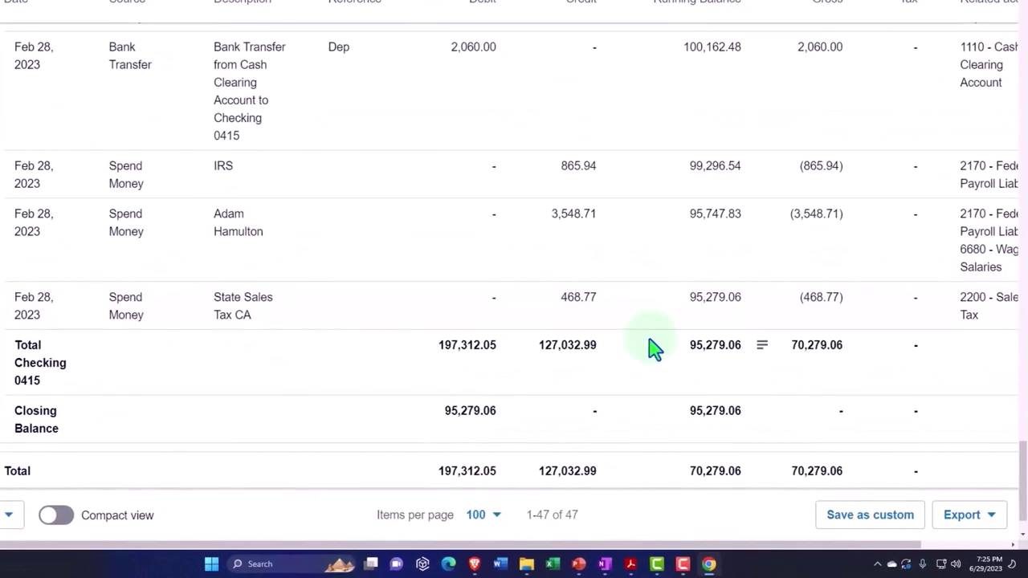
{"action": "scroll", "coordinate": [654, 347], "scroll_direction": "up", "scroll_amount": 3}
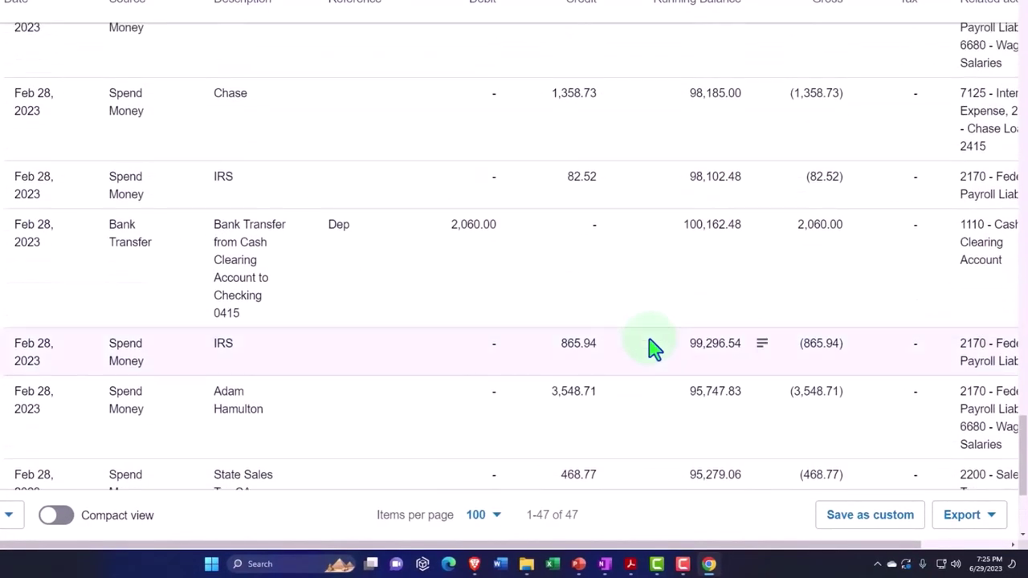
{"action": "scroll", "coordinate": [652, 347], "scroll_direction": "up", "scroll_amount": 1}
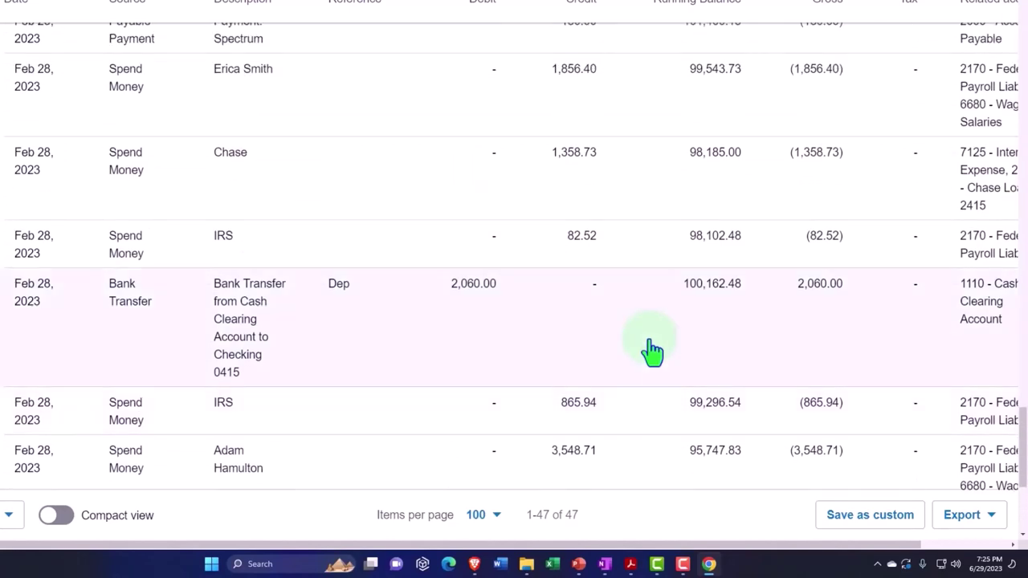
{"action": "scroll", "coordinate": [651, 352], "scroll_direction": "up", "scroll_amount": 3}
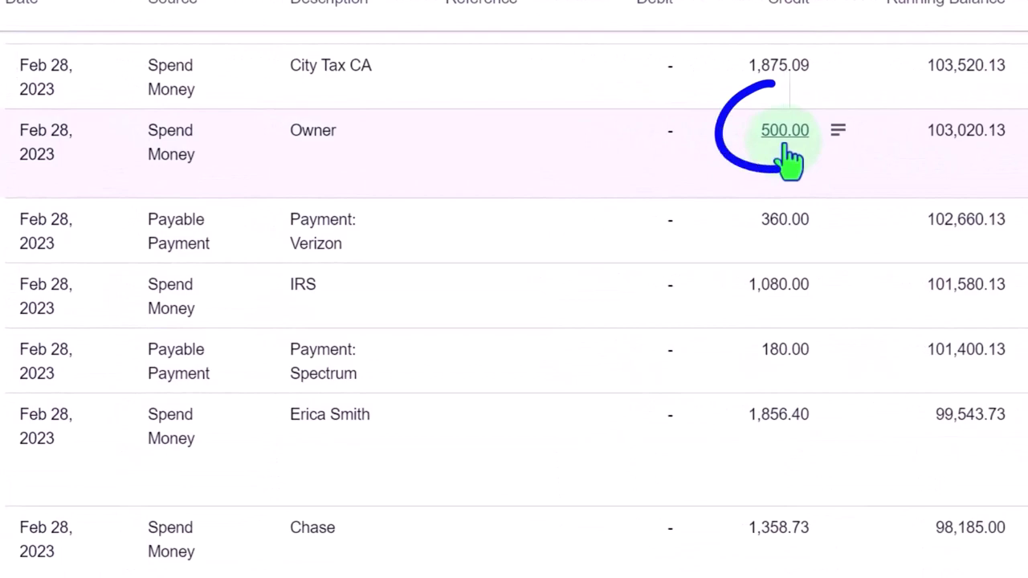
{"action": "scroll", "coordinate": [322, 233], "scroll_direction": "up", "scroll_amount": 10}
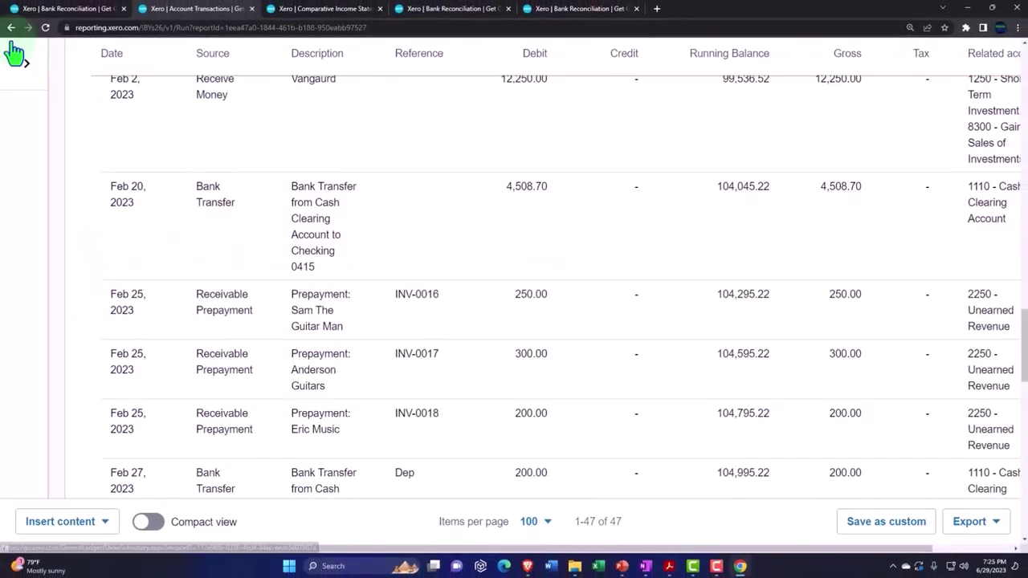
- Return to the Balance Sheet report and examine the Owner's Draw line in the Equity section
{"action": "left_click", "coordinate": [12, 29]}
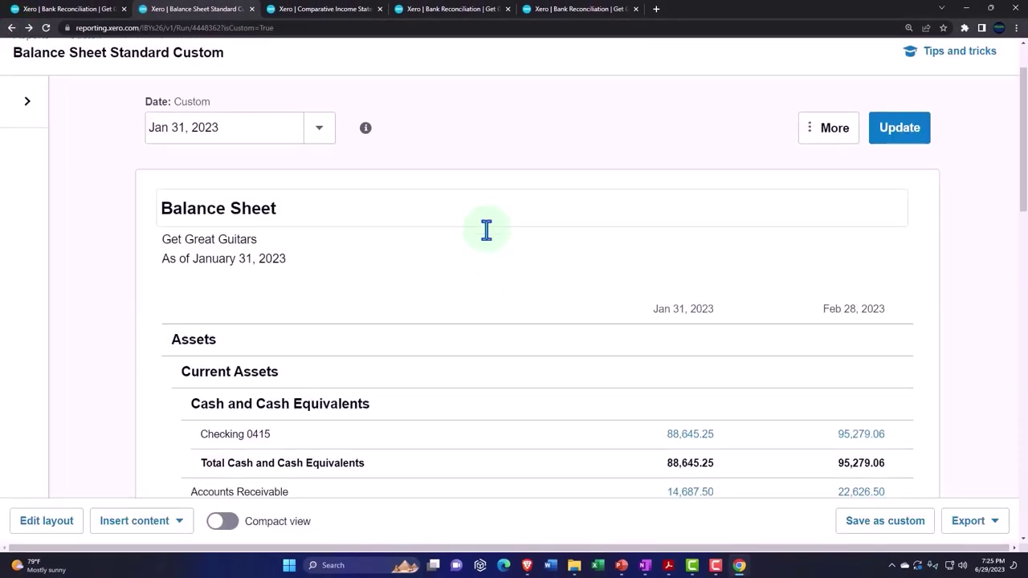
{"action": "scroll", "coordinate": [486, 229], "scroll_direction": "down", "scroll_amount": 10}
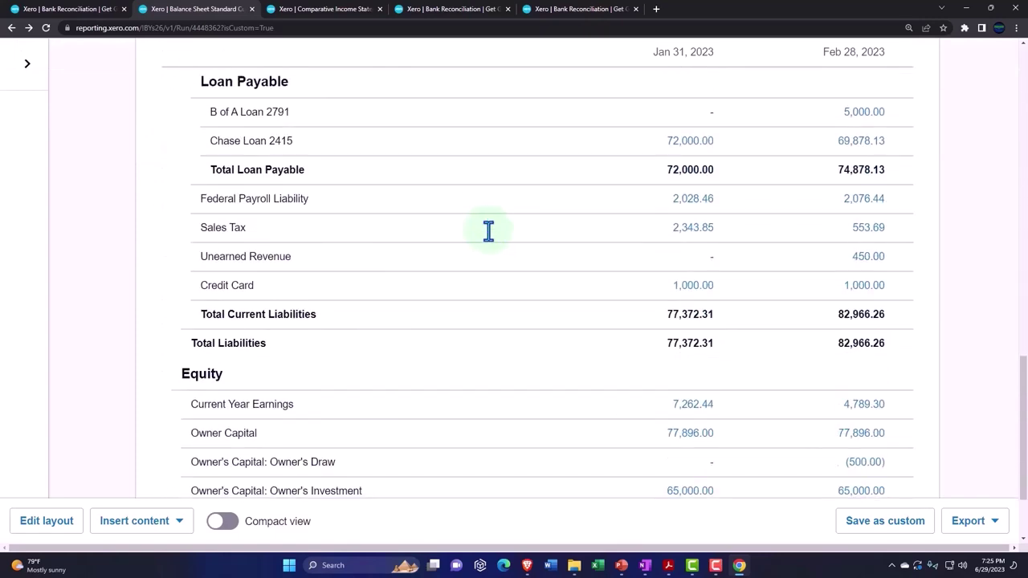